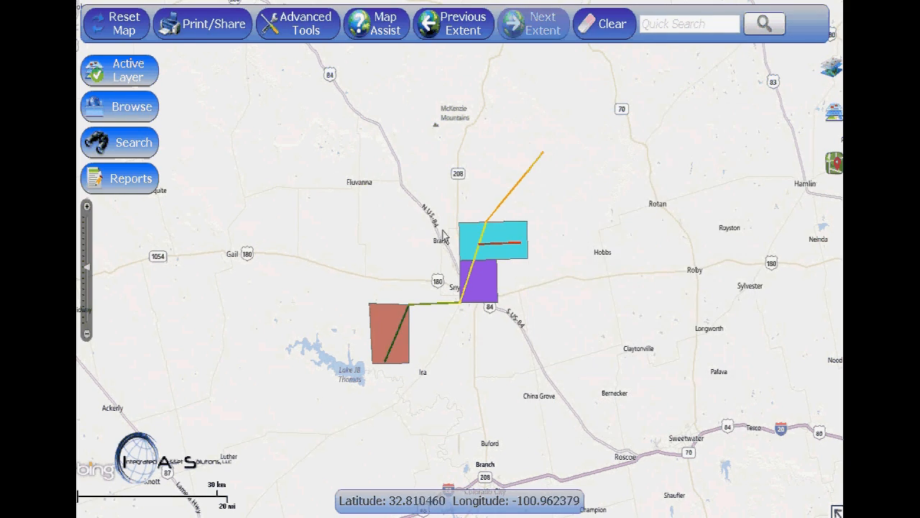
Open the Original ROW document from the pipeline easement record crossing the cyan tract and read through its terms
mouse_move(480, 234)
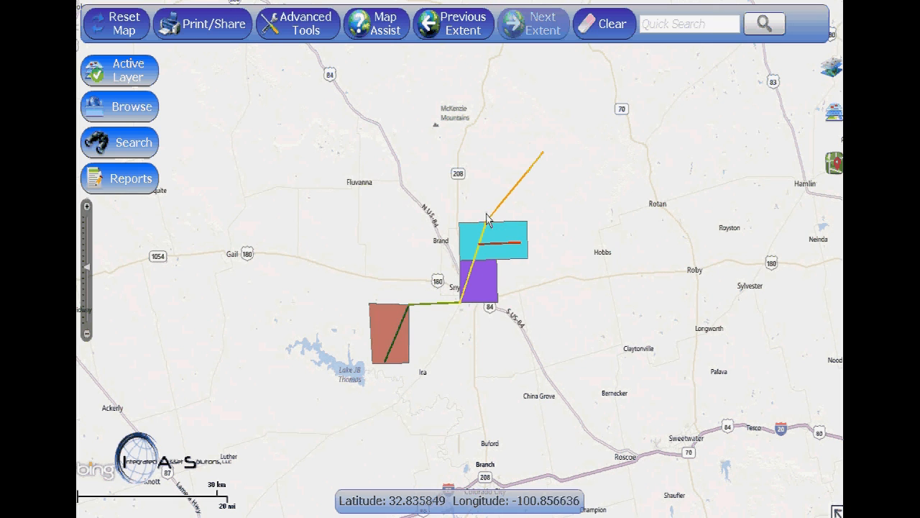
click(472, 232)
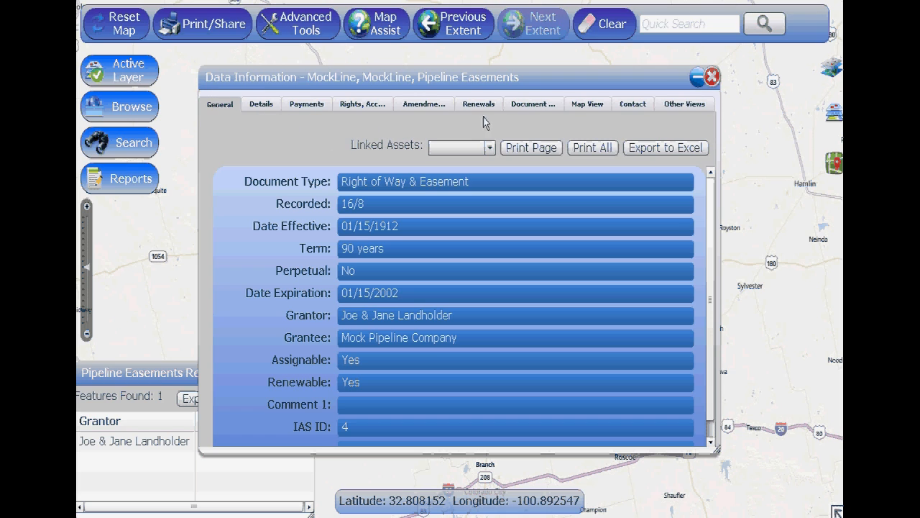
click(514, 115)
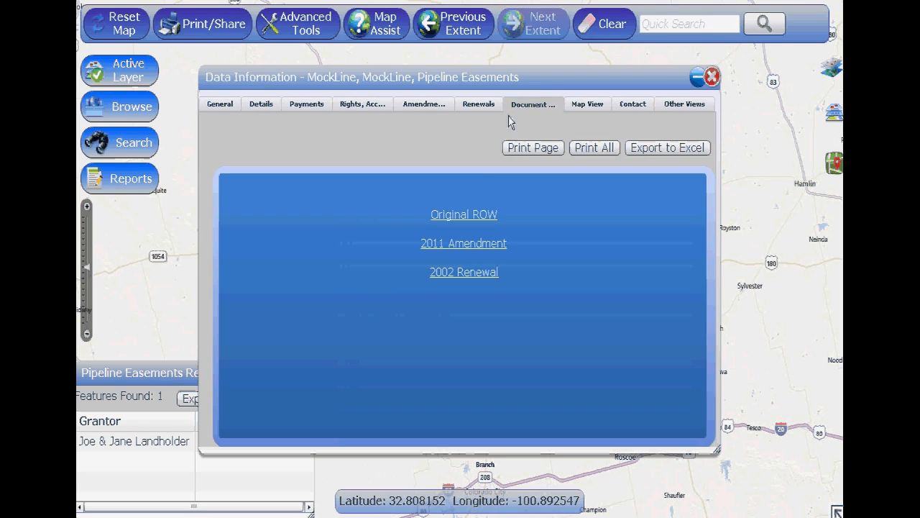
click(441, 216)
scroll(446, 287, down, 10)
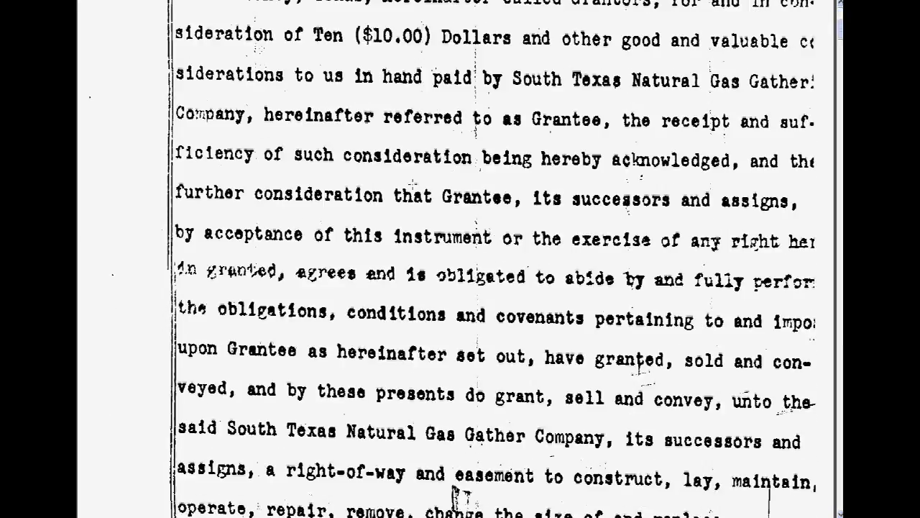
scroll(460, 288, down, 9)
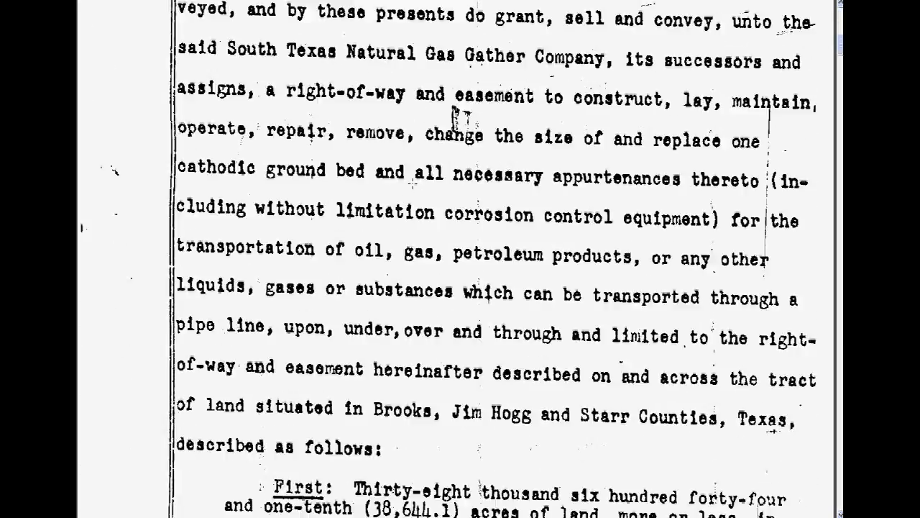
scroll(460, 288, down, 8)
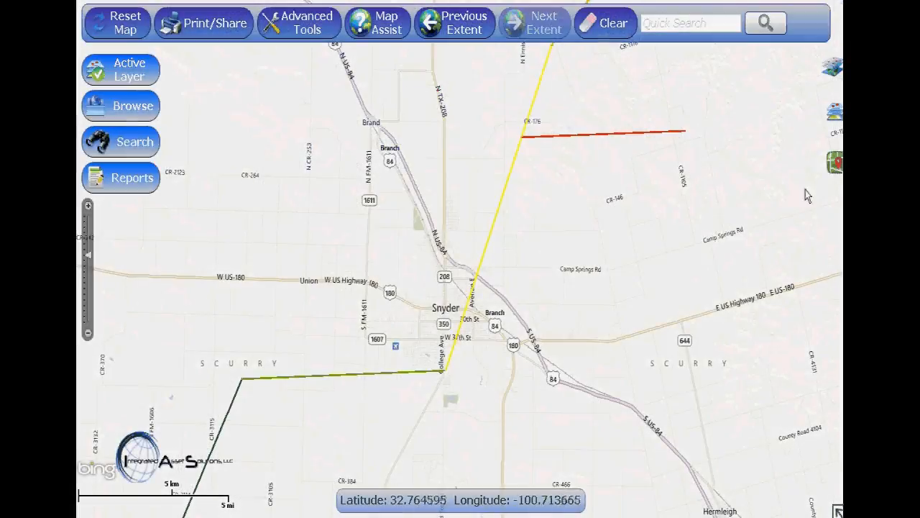
Show both the Pipelines and Wells RRC layers on the map
click(834, 164)
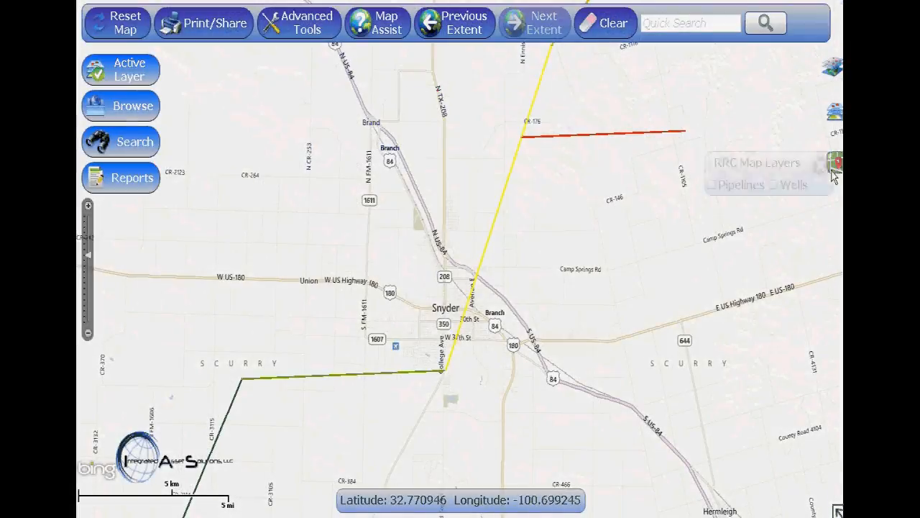
click(712, 186)
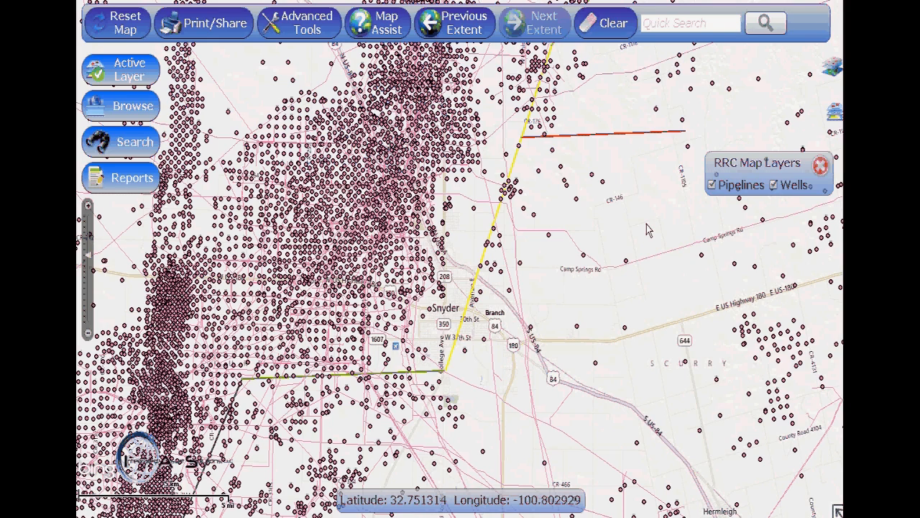
click(774, 185)
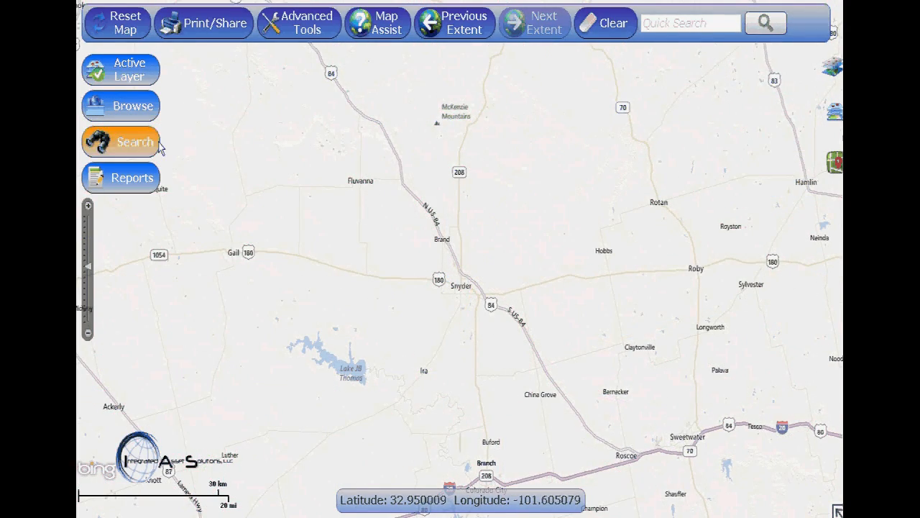
Start a Simple Search of the Mockline system and choose its pipeline easements as the asset to search
click(159, 146)
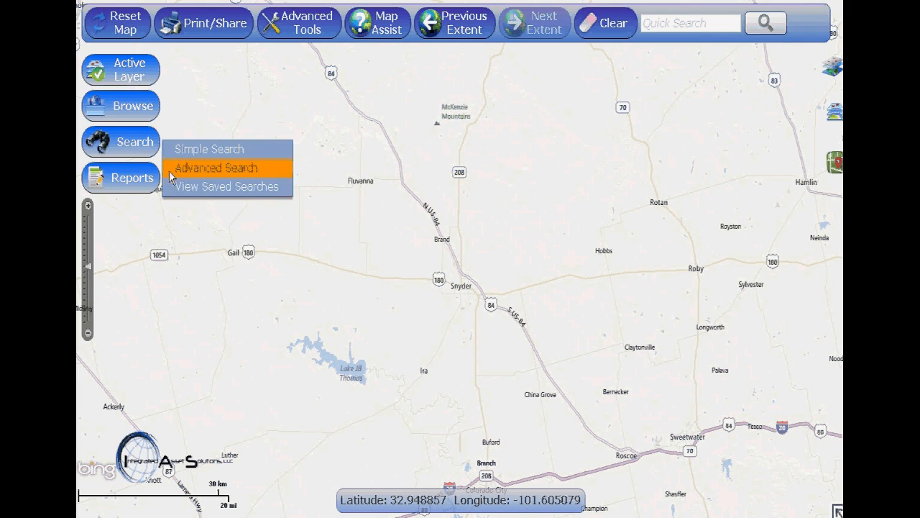
click(165, 149)
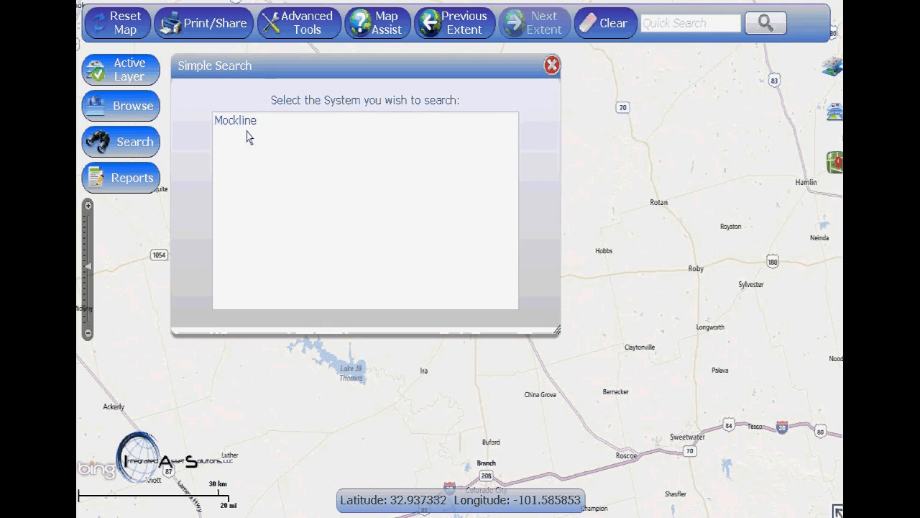
click(249, 122)
click(251, 148)
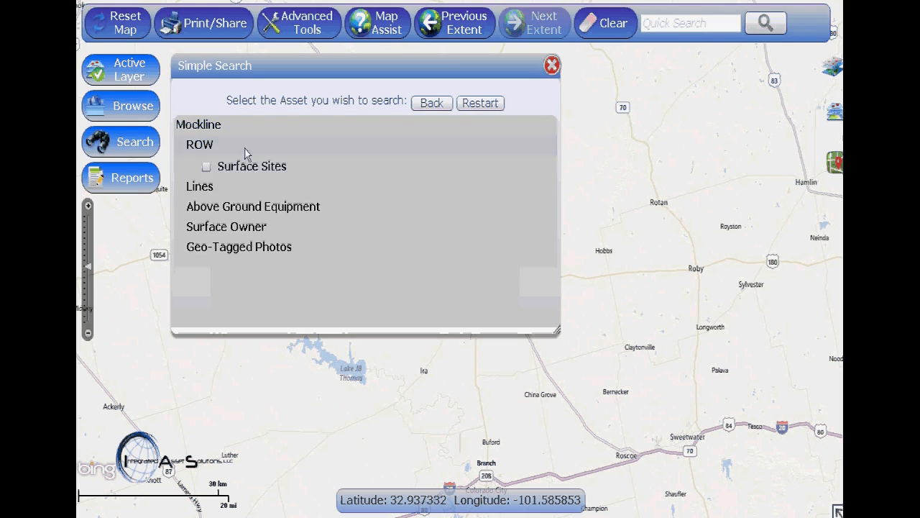
click(206, 188)
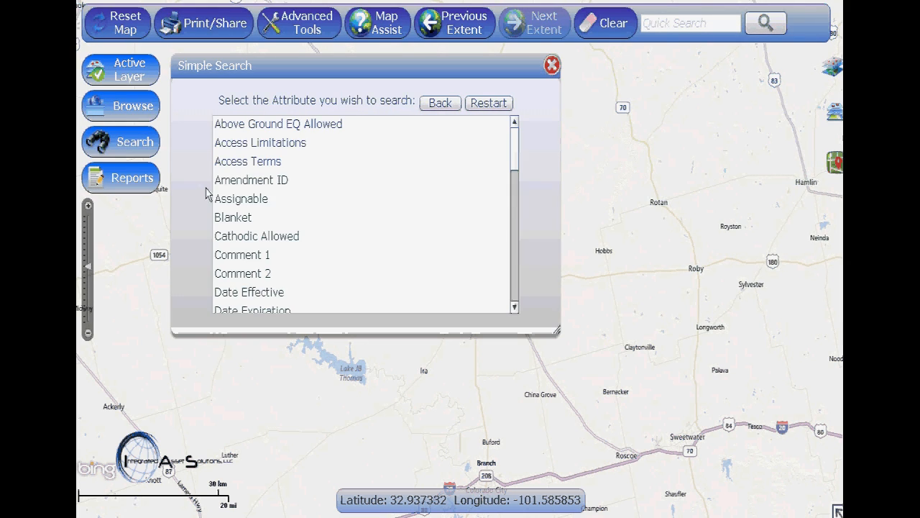
Search the pipeline easements by Date Expiration and select the result recorded as 4/125
scroll(403, 204, down, 1)
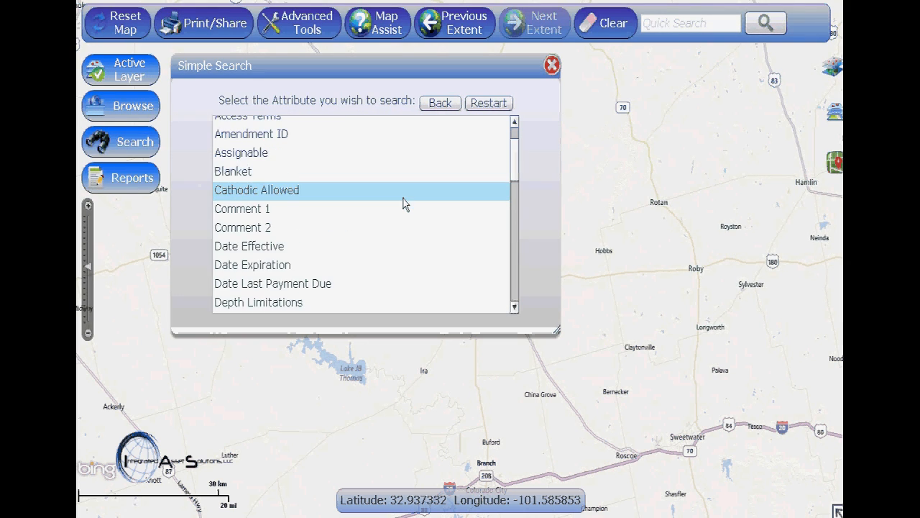
scroll(402, 203, down, 1)
click(396, 209)
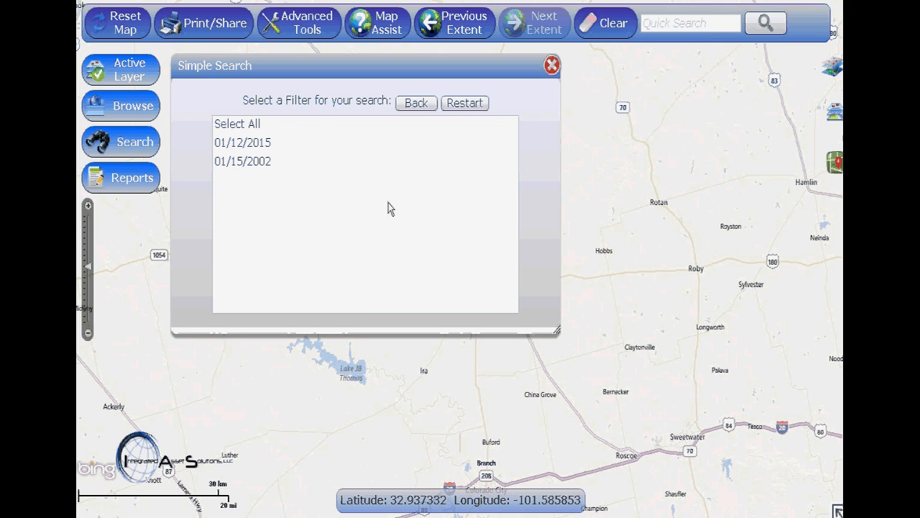
click(300, 154)
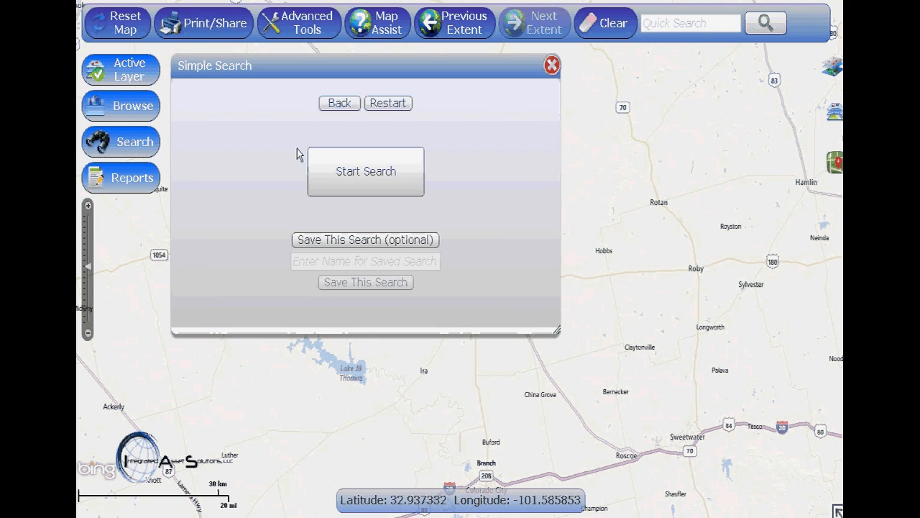
click(321, 164)
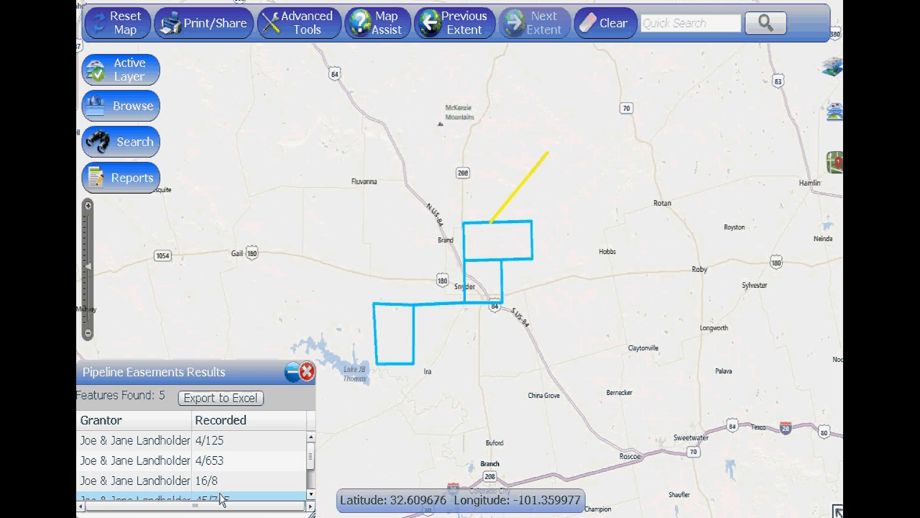
click(231, 448)
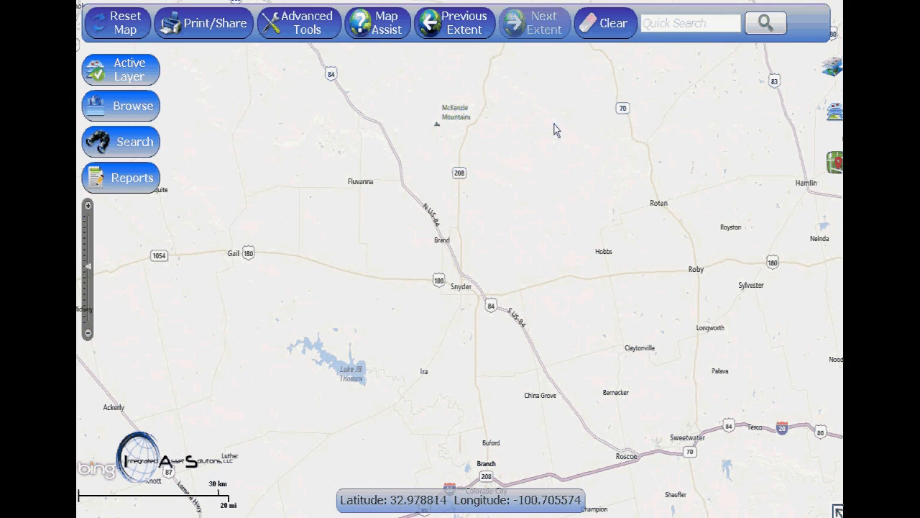
Run a Quick Search for "king" and open the matching pipeline segment's result
click(671, 27)
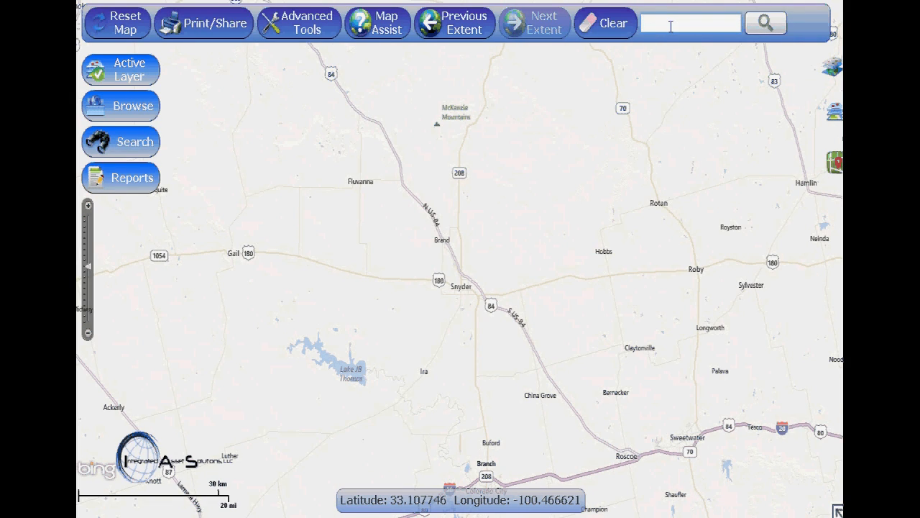
text(king)
key(Return)
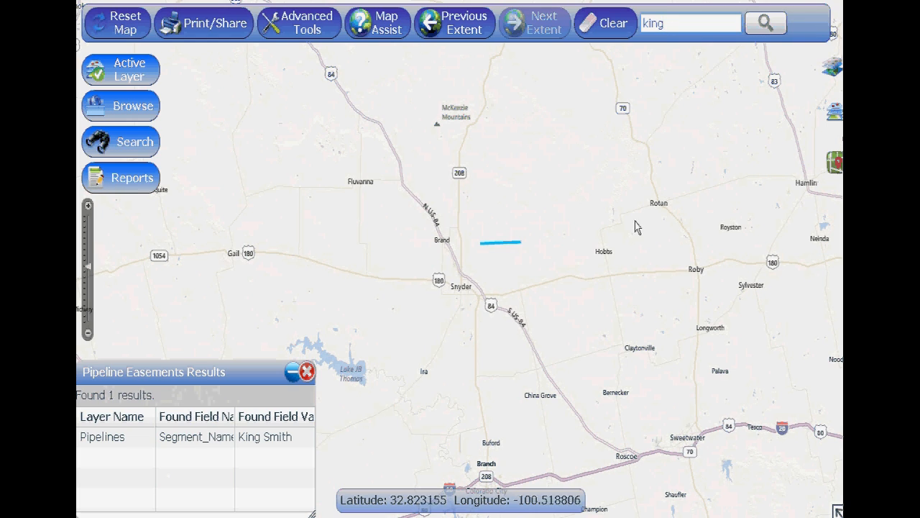
click(232, 442)
double_click(232, 439)
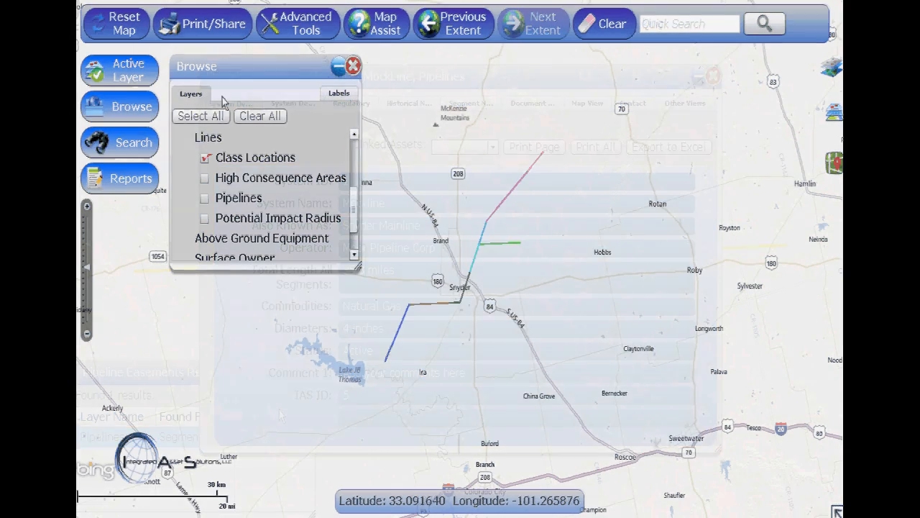
Turn on map labels for the Class Locations layer under MockLine's Lines
click(336, 94)
click(214, 201)
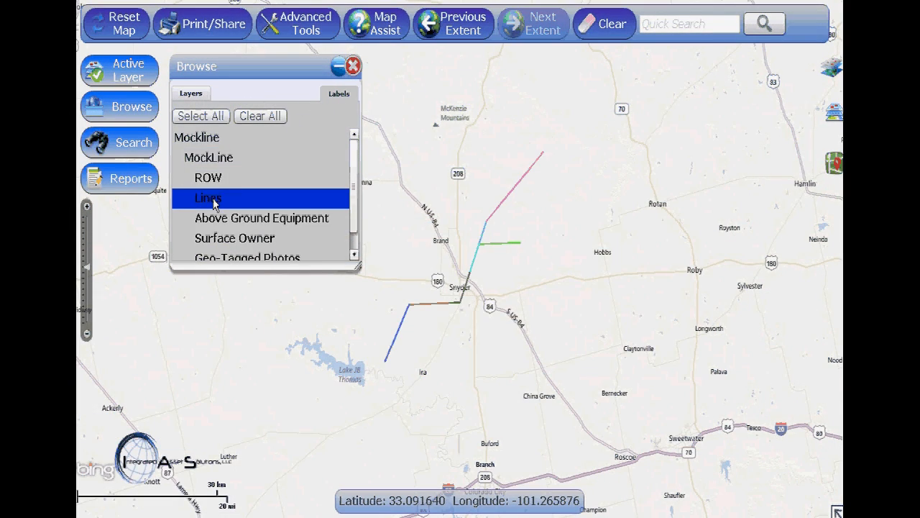
click(205, 239)
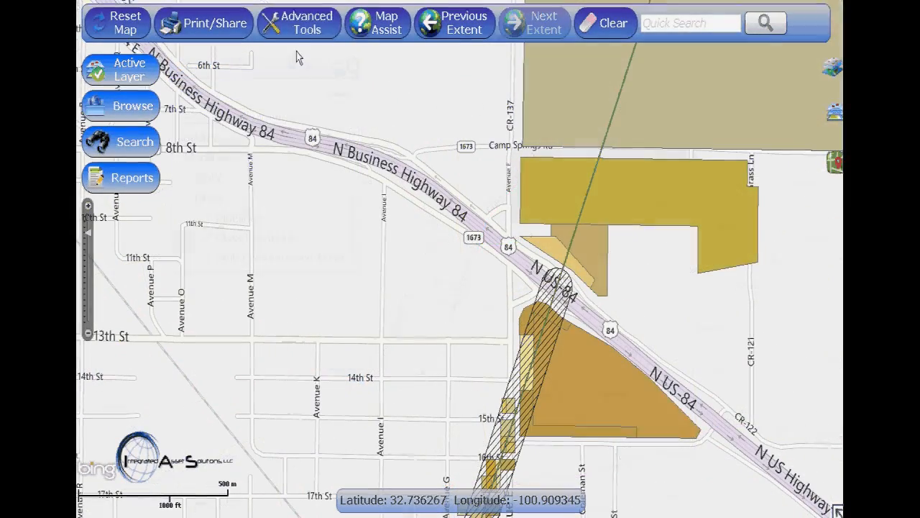
Set up a distance measurement in feet and move the Measure Tools window clear of the highway area
click(290, 33)
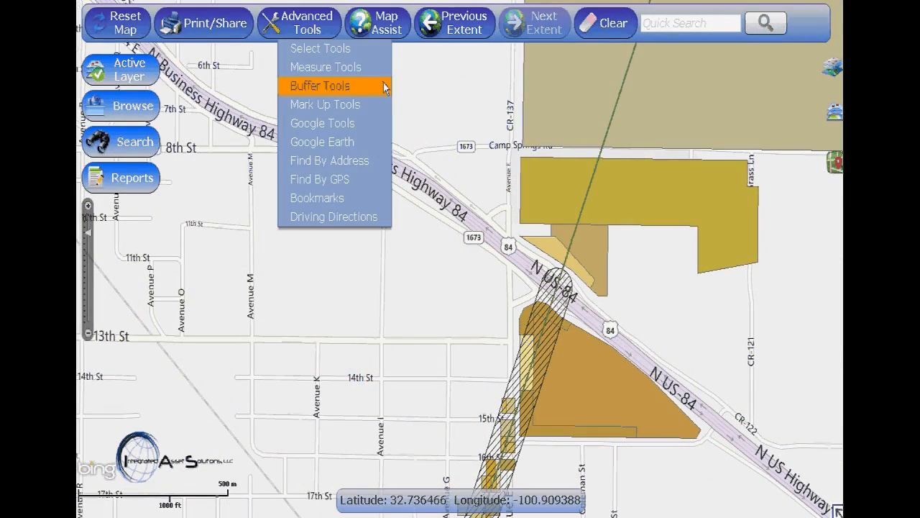
click(374, 67)
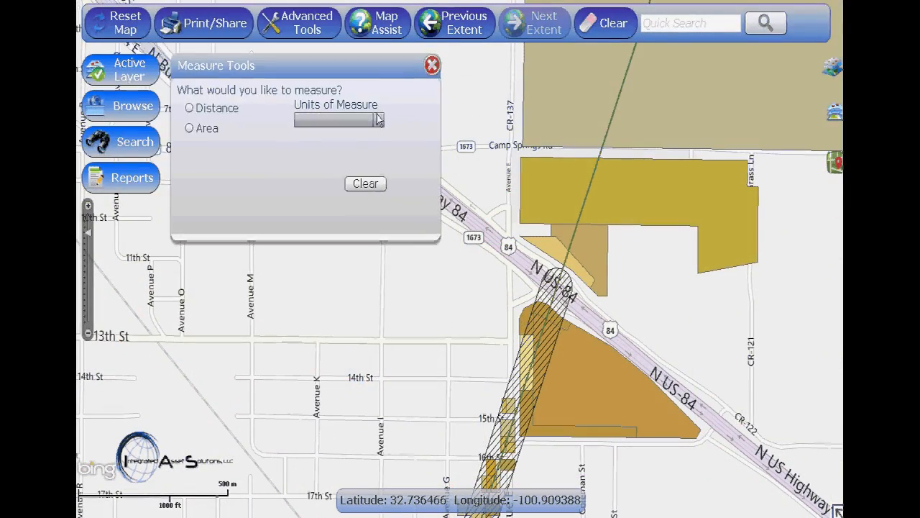
click(189, 108)
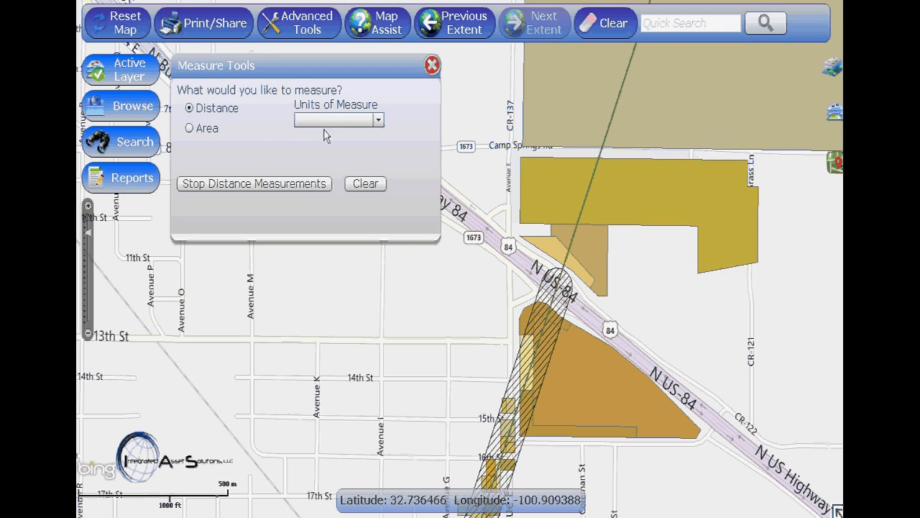
click(379, 120)
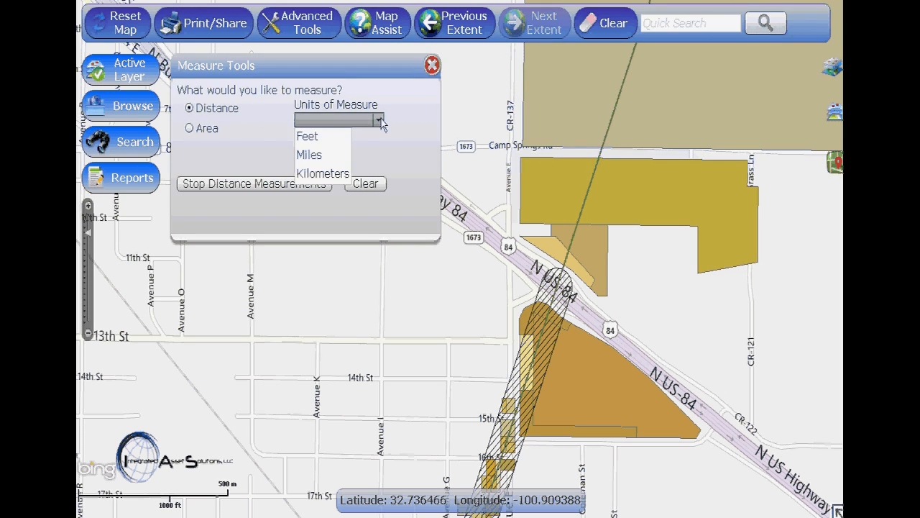
click(330, 136)
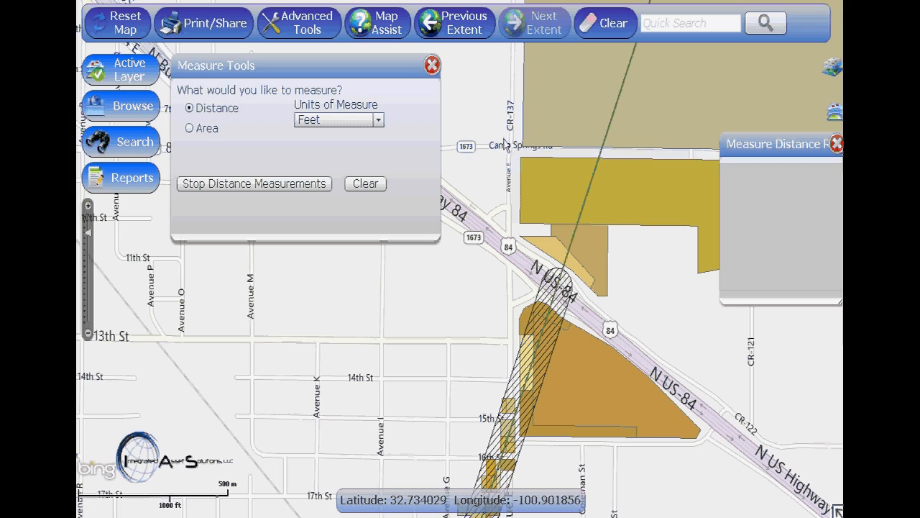
drag(403, 67, 320, 336)
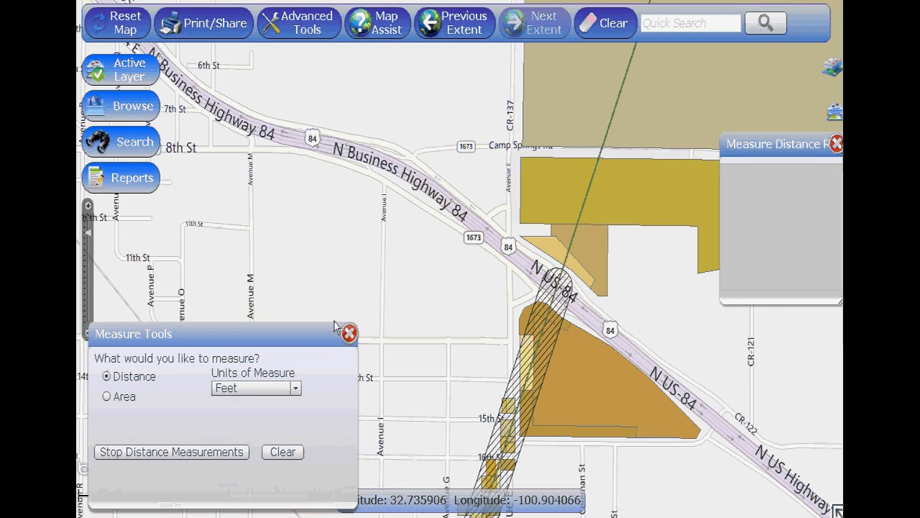
Measure the path from the hatched zone's upper end along the pipeline to Camp Springs Rd, continuing west to N Business Highway 84
click(559, 269)
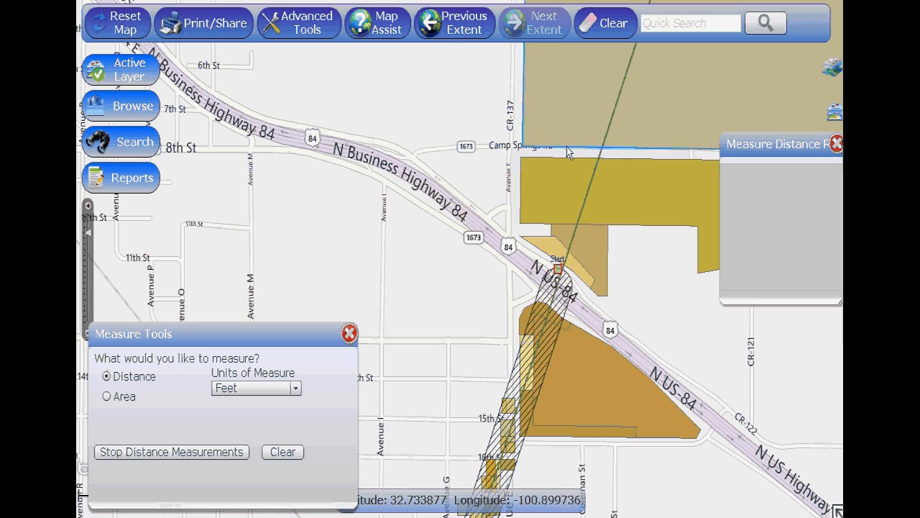
double_click(600, 148)
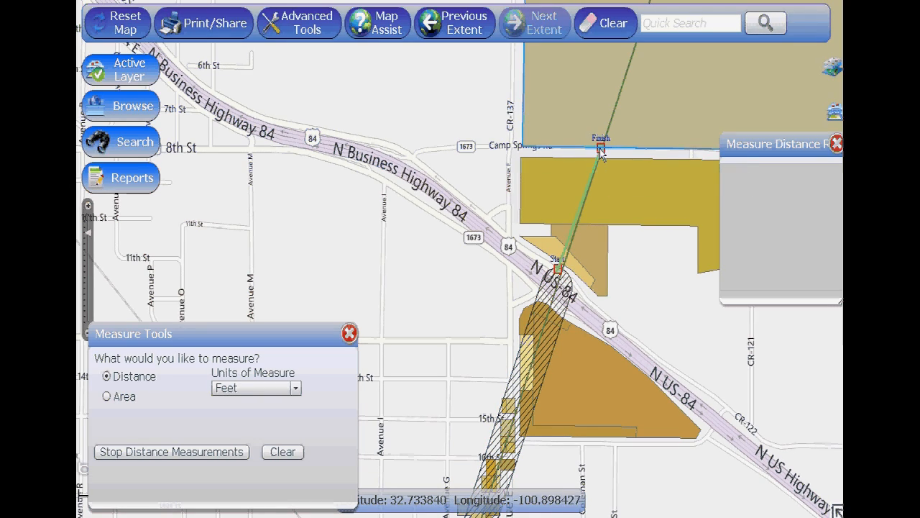
click(509, 145)
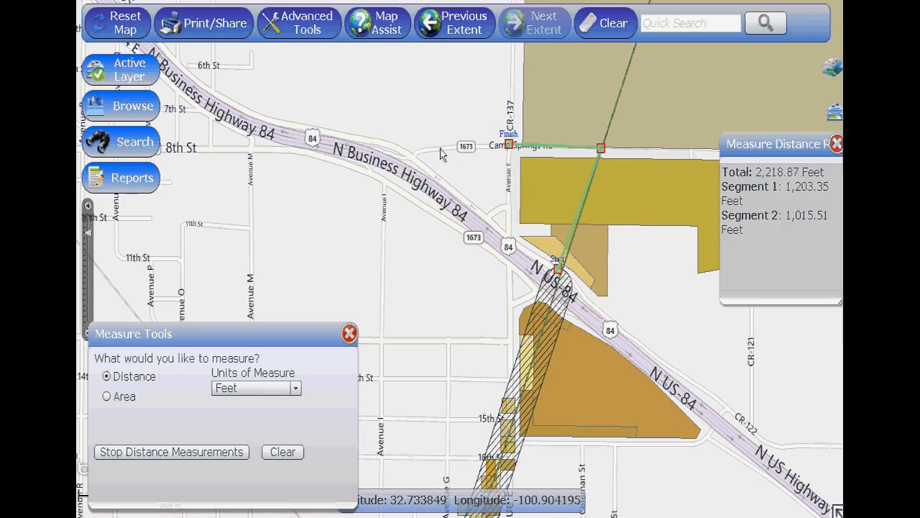
click(418, 152)
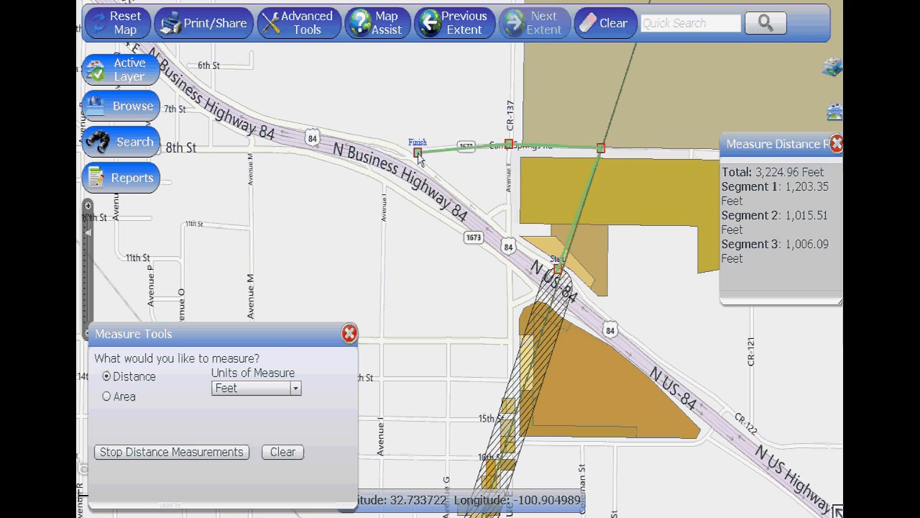
click(331, 132)
drag(781, 145, 391, 86)
drag(458, 245, 528, 247)
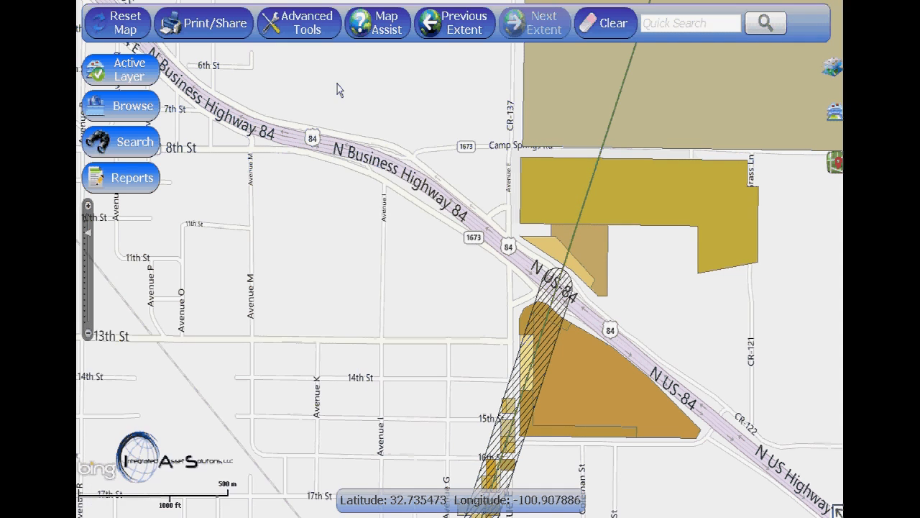
Place a yellow circle point markup with a solid red outline on the map just north of N Business Highway 84
click(323, 39)
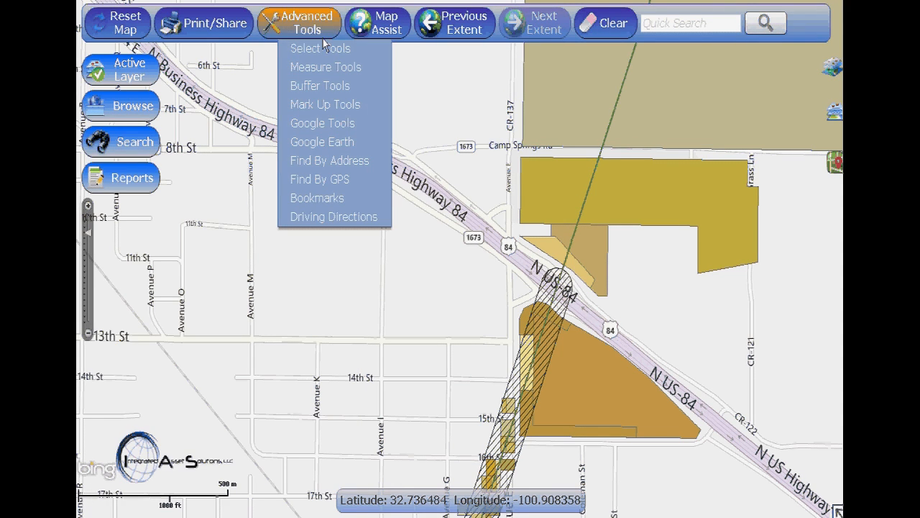
click(314, 105)
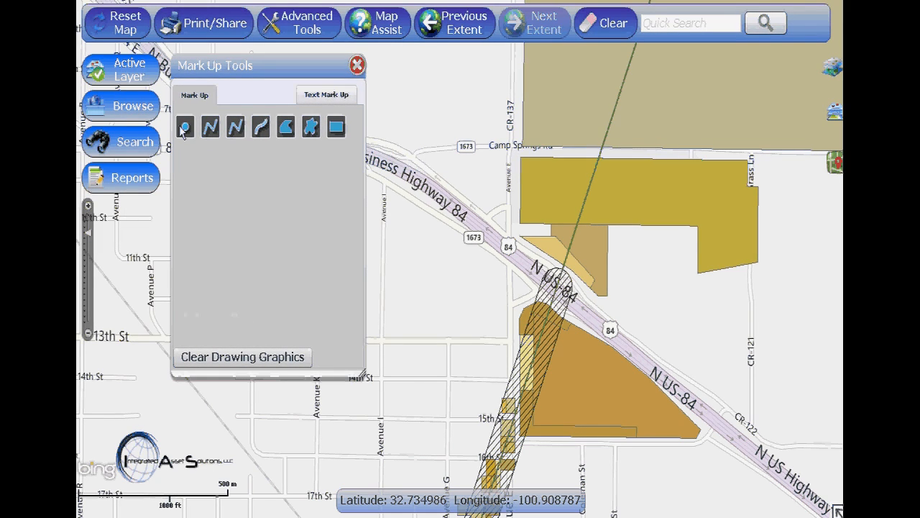
click(185, 129)
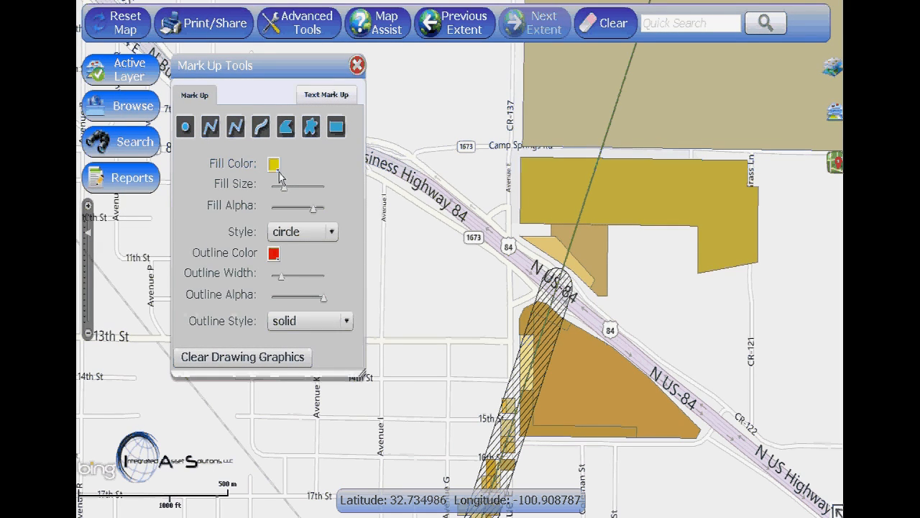
click(387, 115)
Add the text markup "The spot!" just above the yellow point and close the Mark Up Tools
click(325, 95)
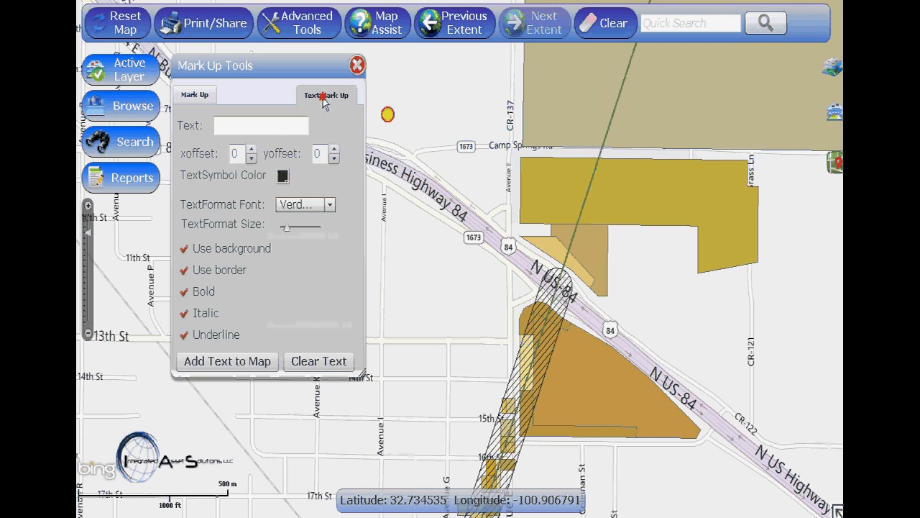
click(262, 130)
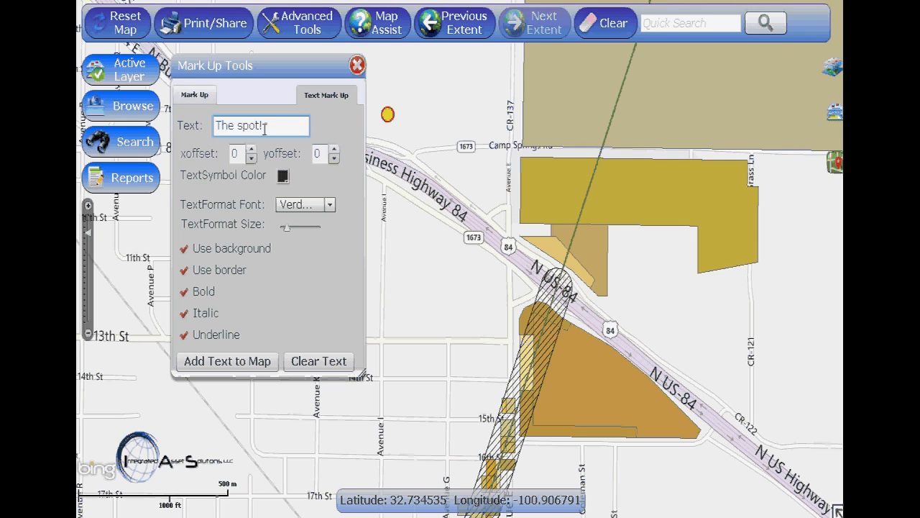
click(258, 361)
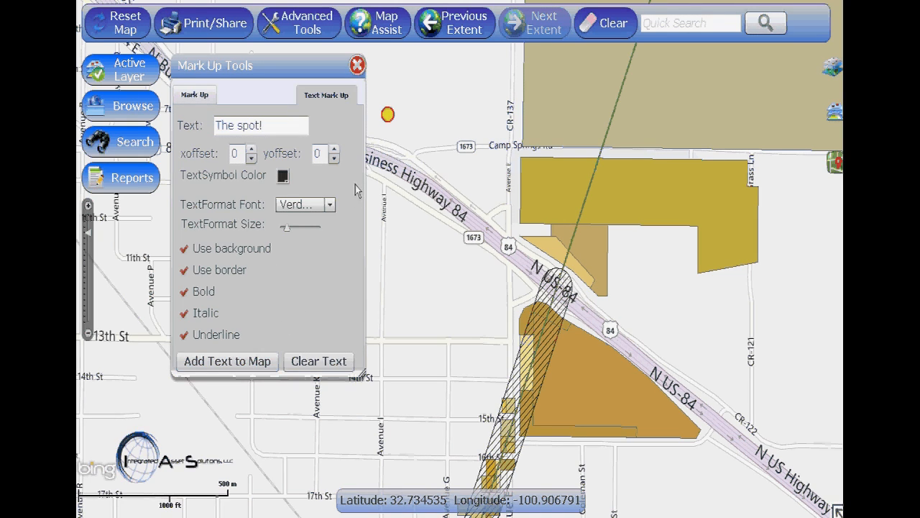
click(389, 98)
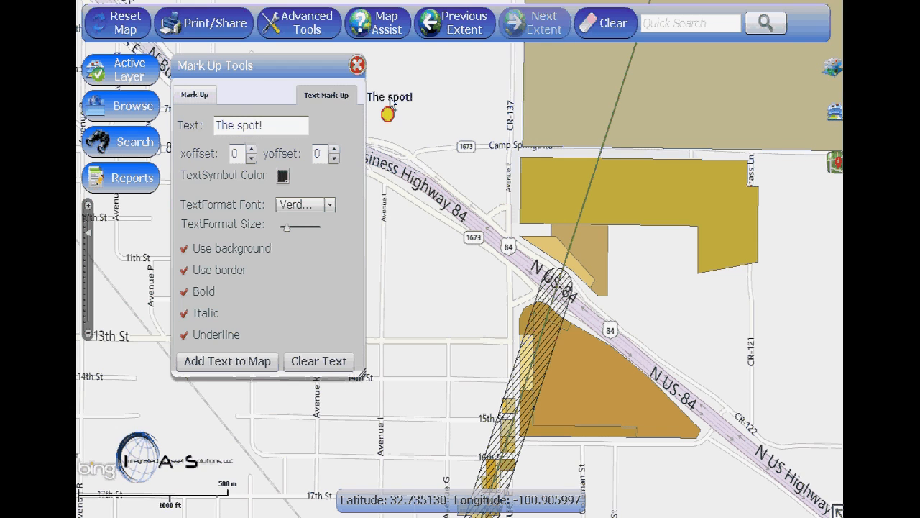
click(357, 66)
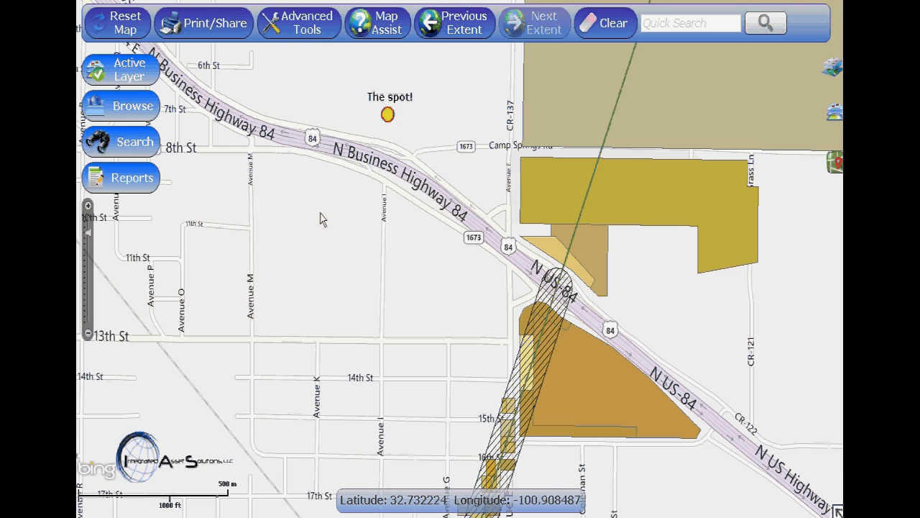
Title the print layout "The spot map" and submit it for printing in Letter landscape format
click(240, 38)
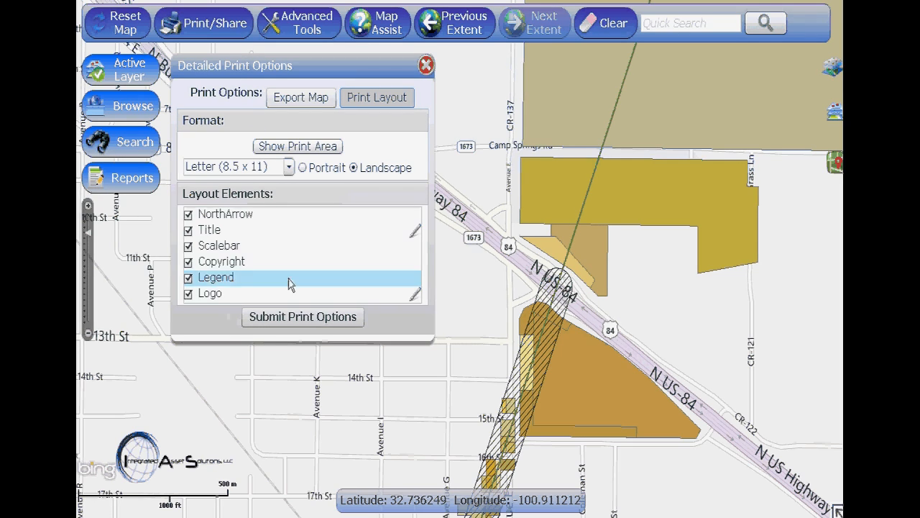
click(414, 230)
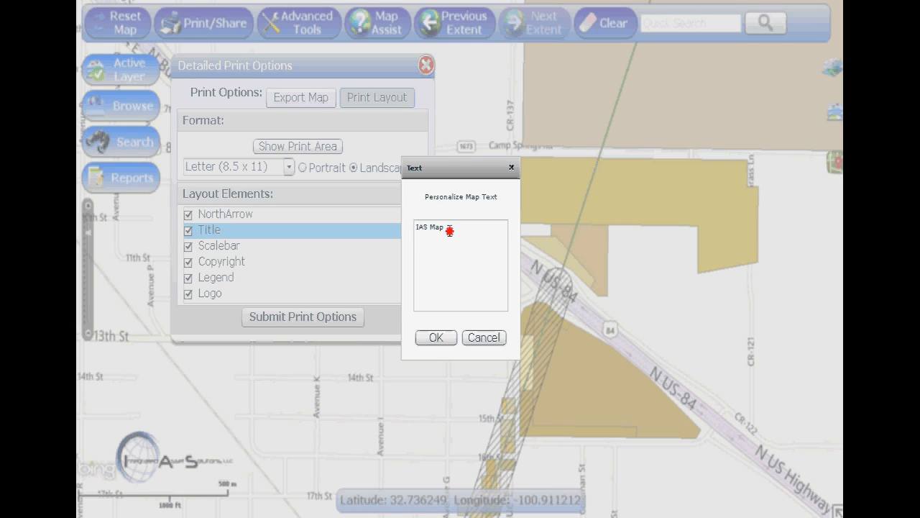
drag(448, 230, 411, 232)
text(The spot map)
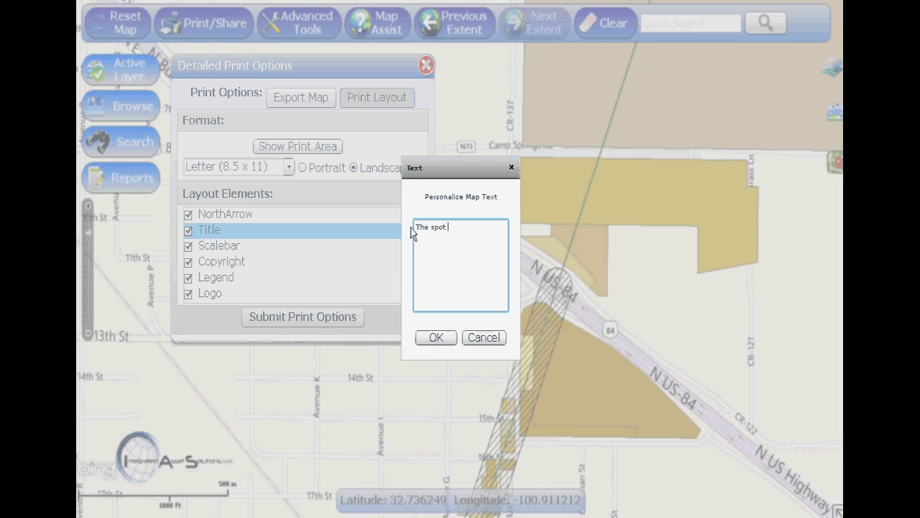
click(435, 338)
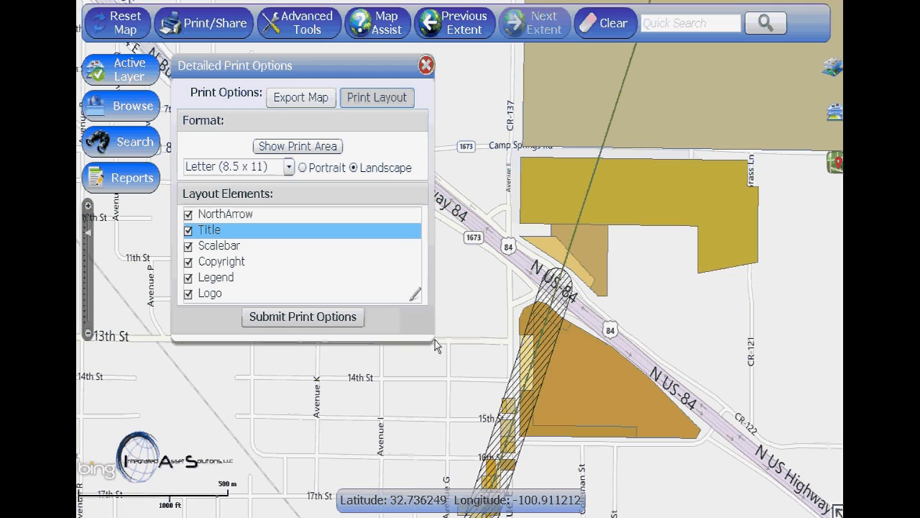
click(336, 322)
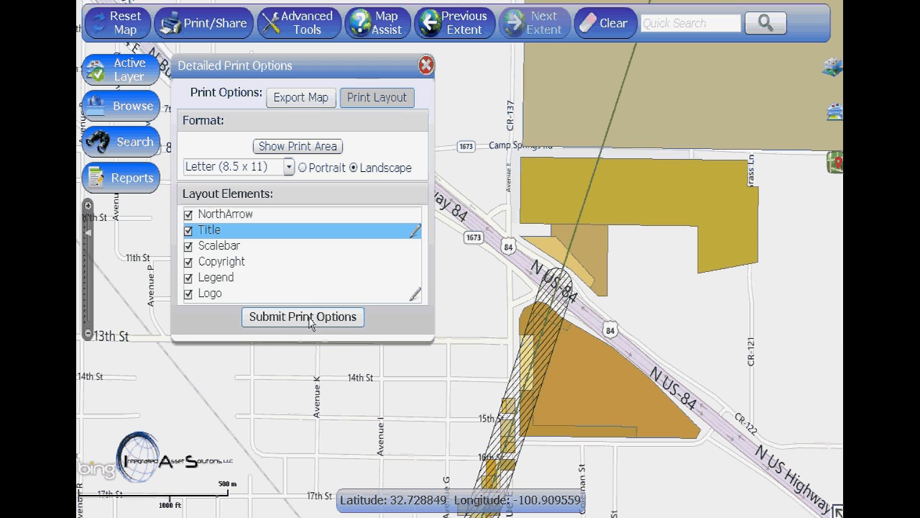
Export the map as an Image PNG file
click(323, 94)
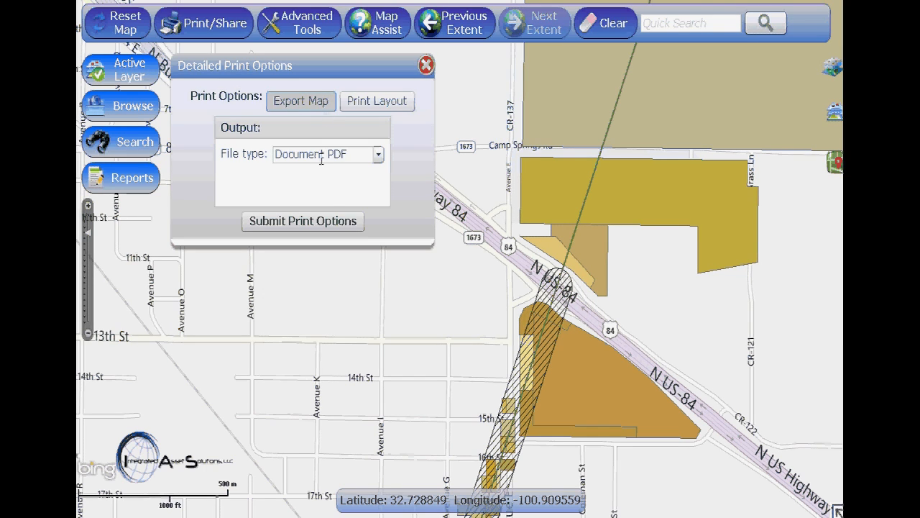
click(378, 155)
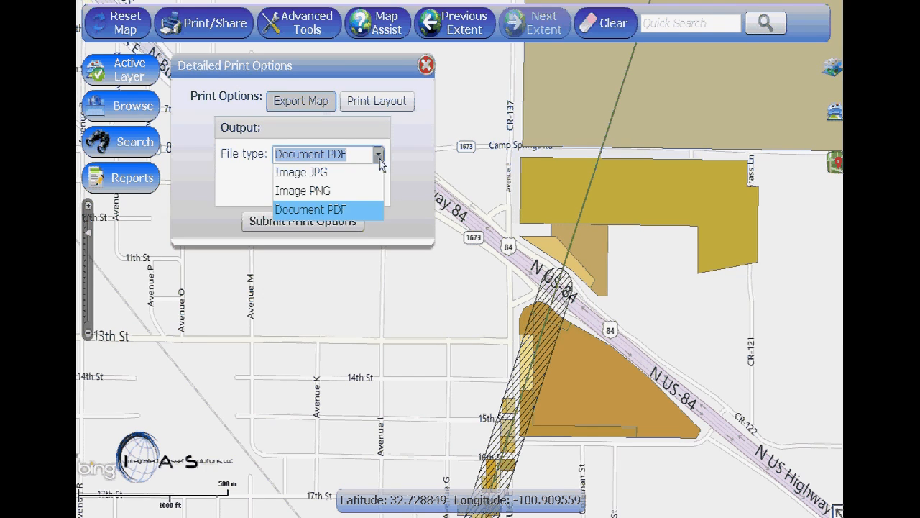
click(359, 190)
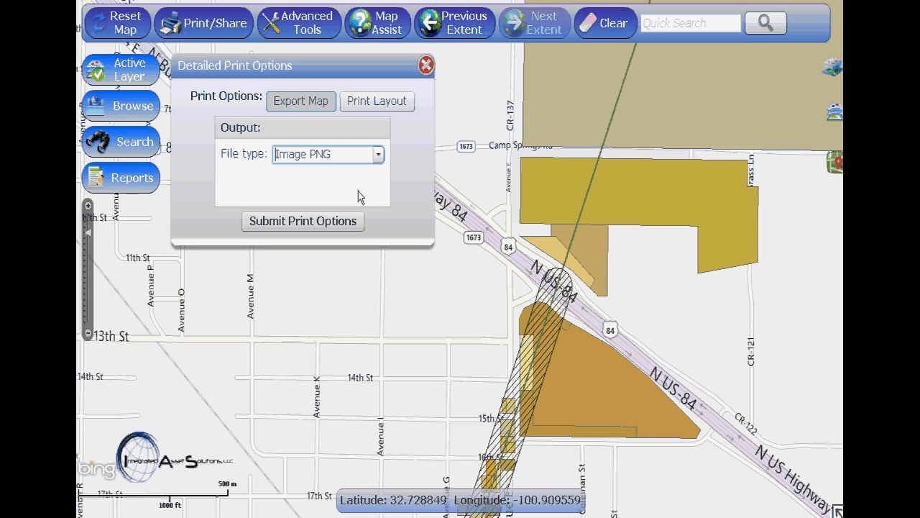
click(313, 225)
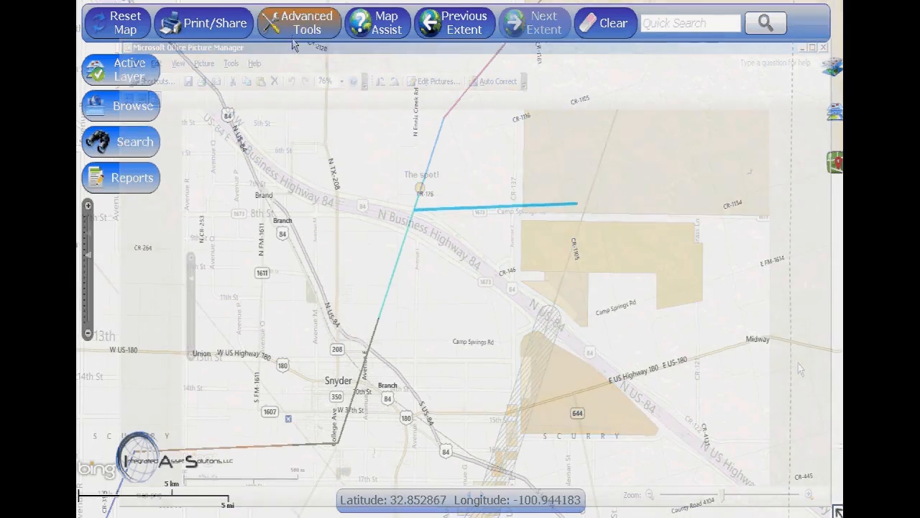
Buffer the highlighted pipeline segment near CR-126 by 250 yards and close the Buffer Tools
click(299, 22)
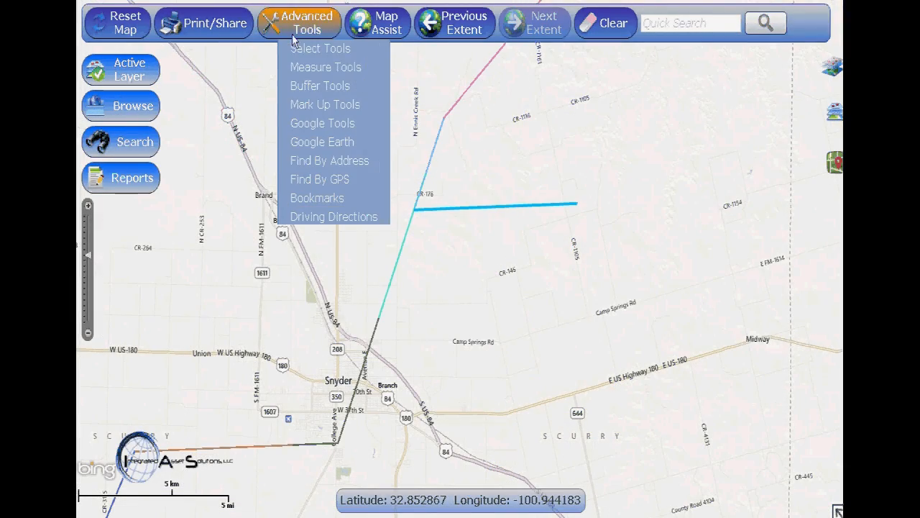
click(294, 86)
click(286, 120)
text(250)
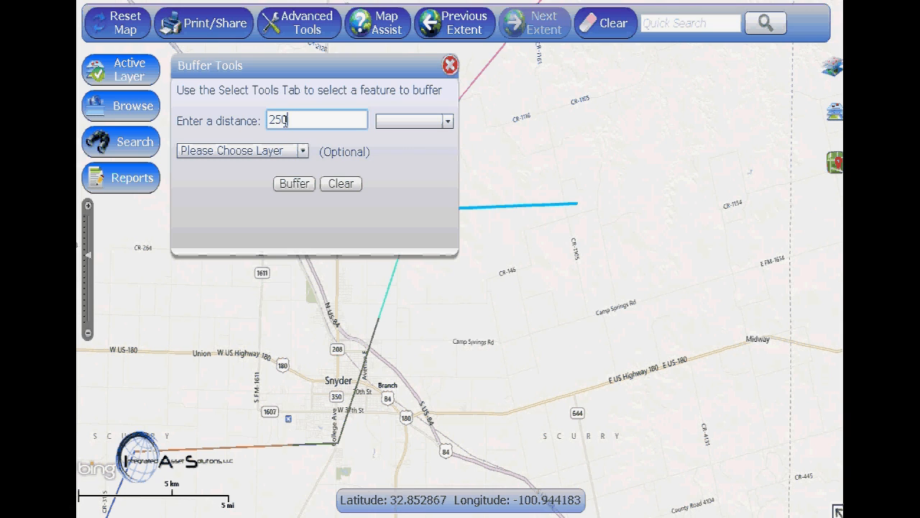
click(448, 122)
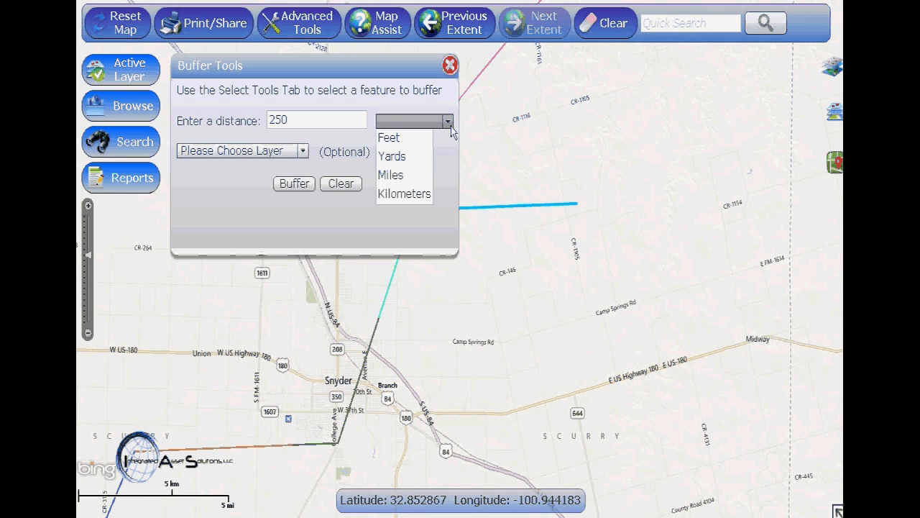
click(392, 156)
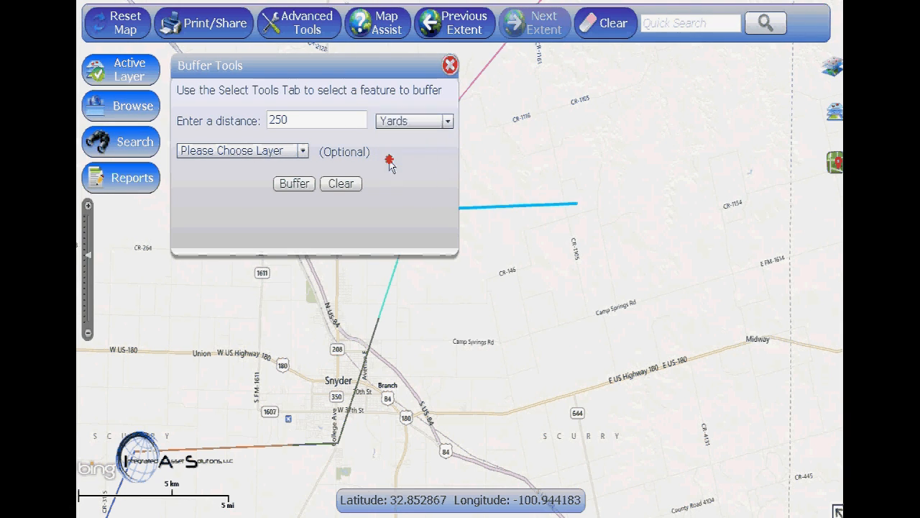
click(287, 185)
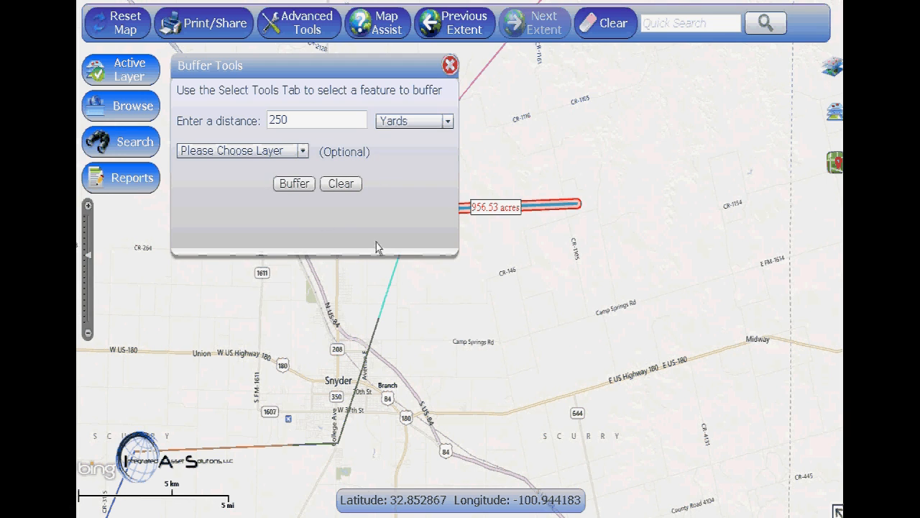
click(449, 58)
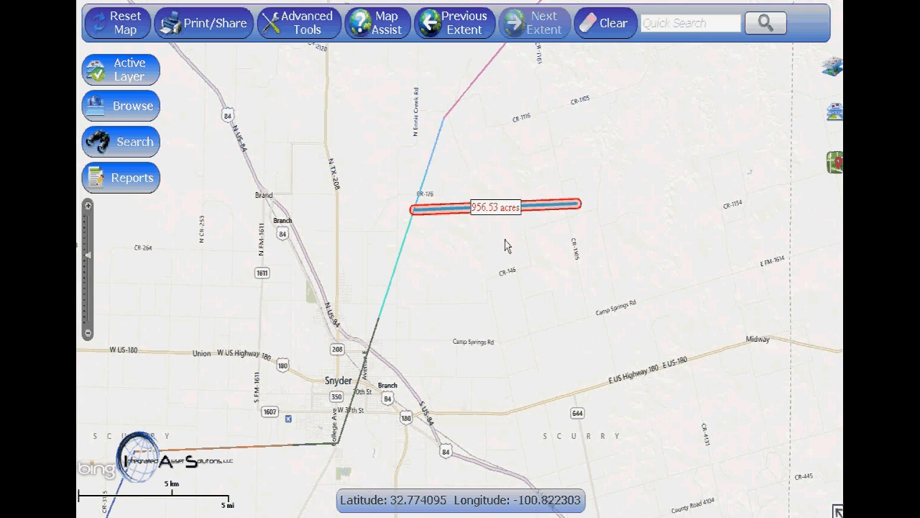
Open the dual Street View viewer where Avenue E meets US-84 and rotate the street-level image eastward
scroll(504, 241, up, 4)
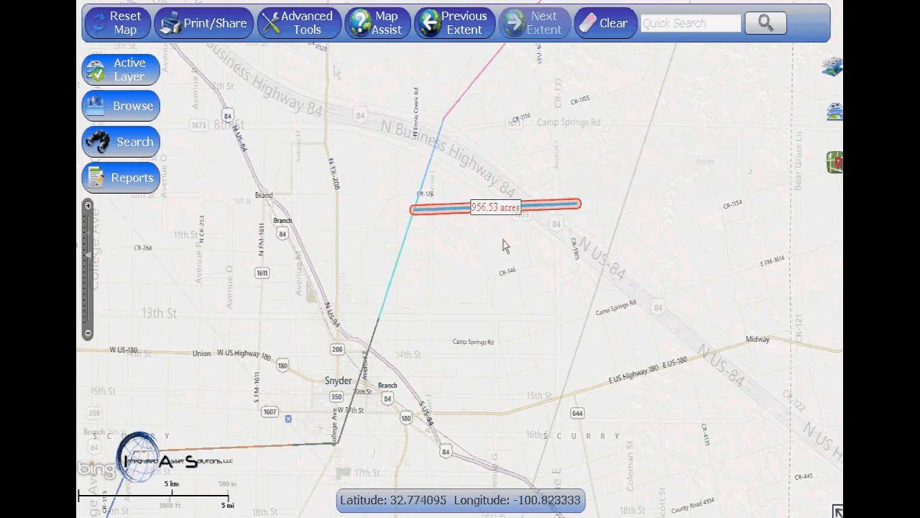
click(323, 41)
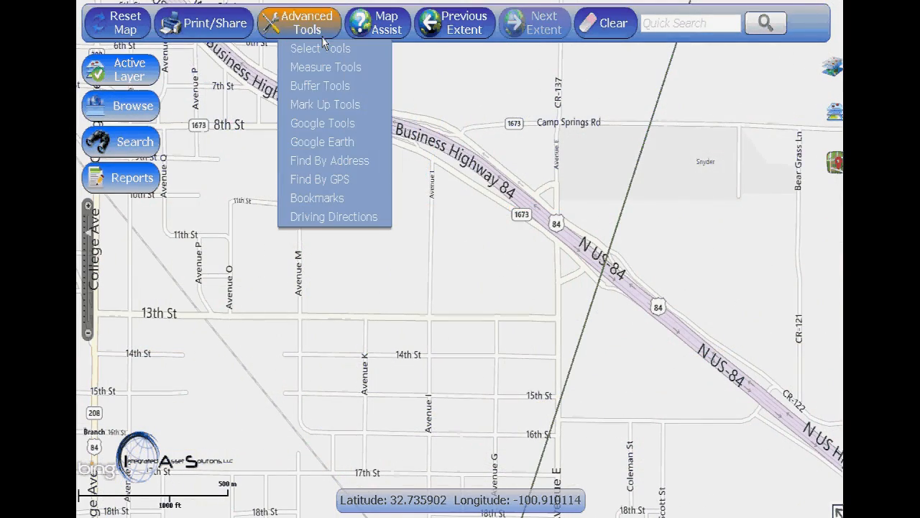
click(322, 123)
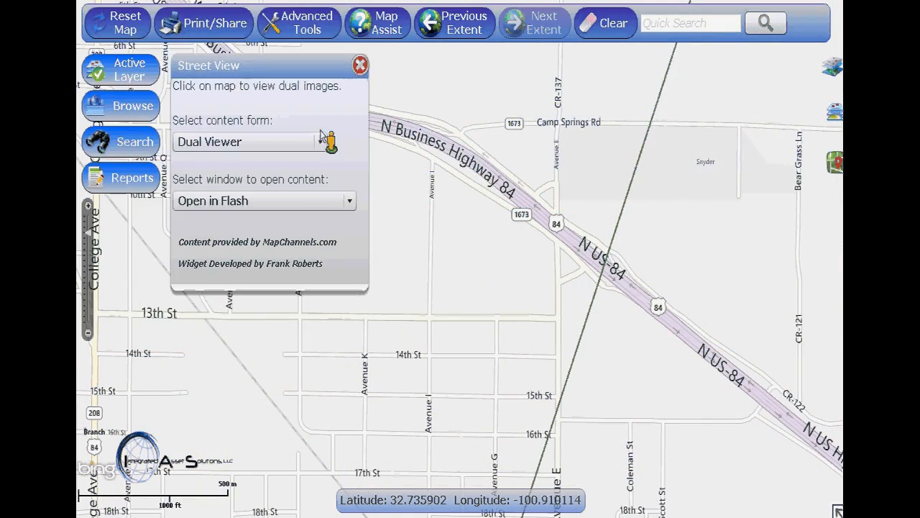
click(559, 209)
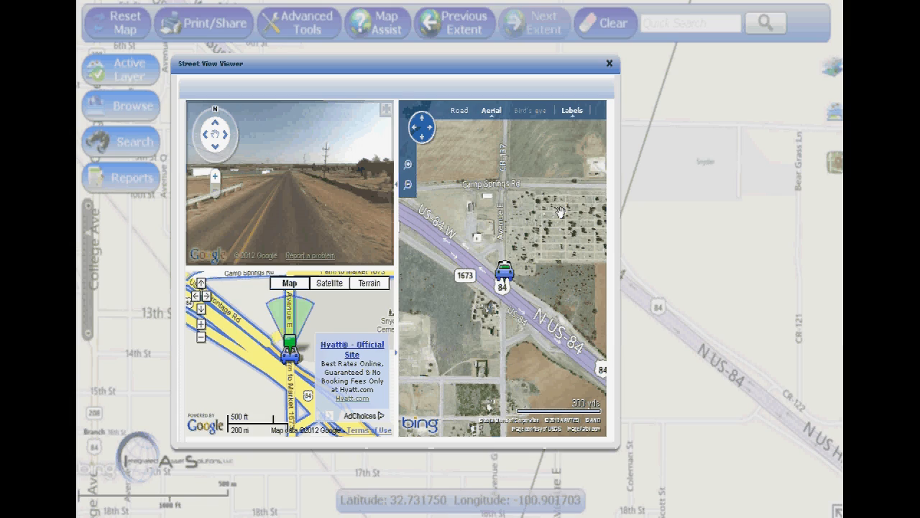
mouse_move(356, 223)
mouse_down()
mouse_move(257, 209)
mouse_move(191, 225)
mouse_up()
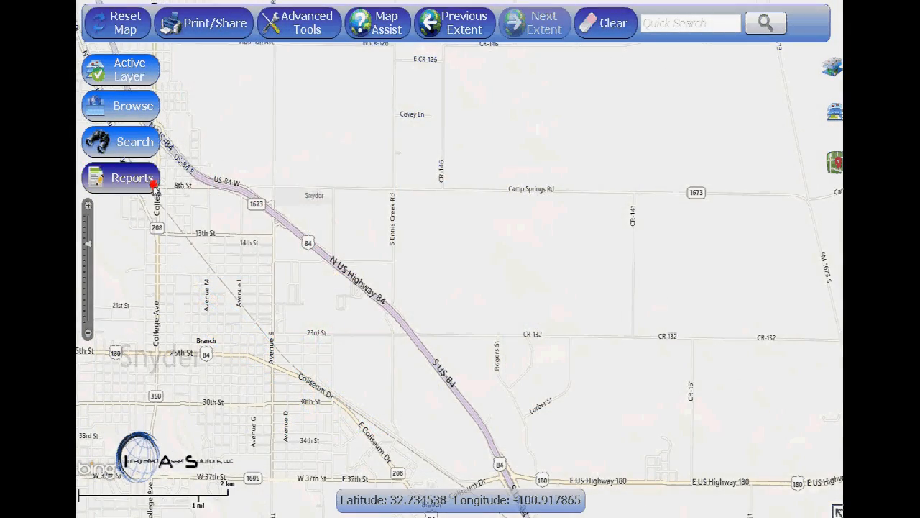
Download the Expiring Agreements report as a PDF
click(153, 185)
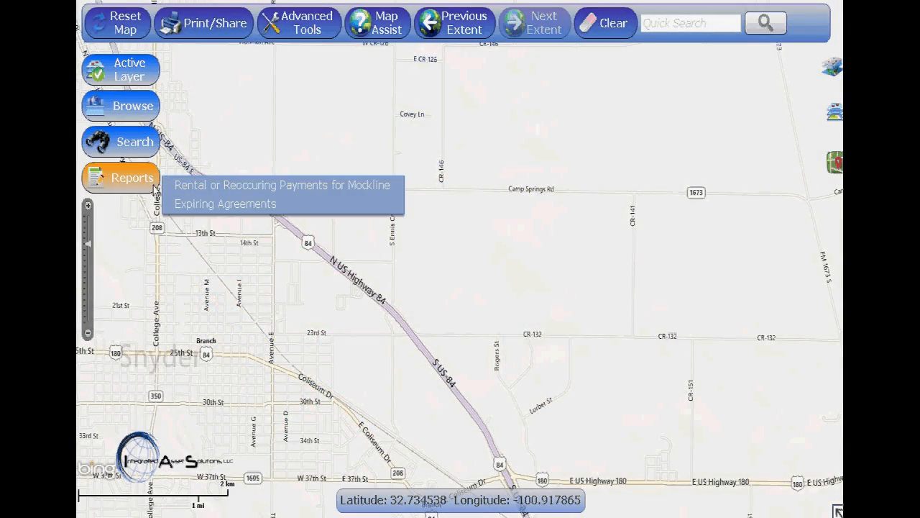
click(336, 207)
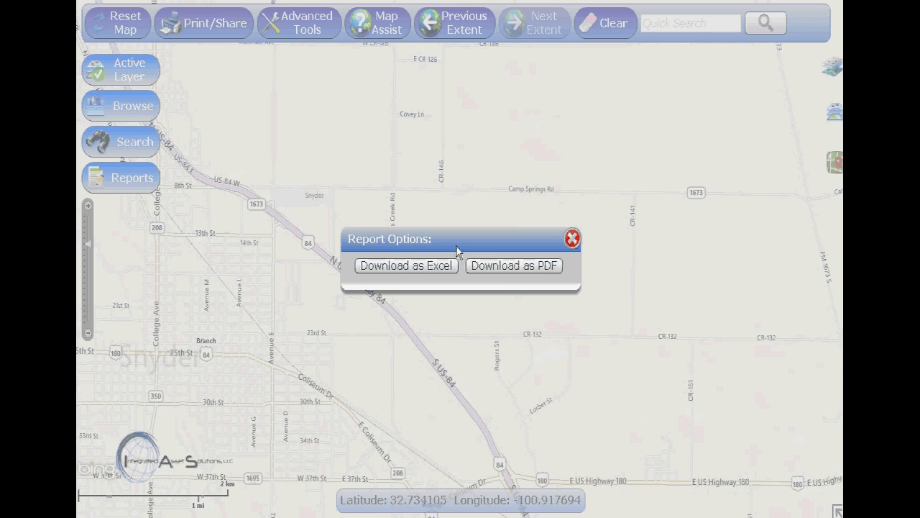
click(499, 270)
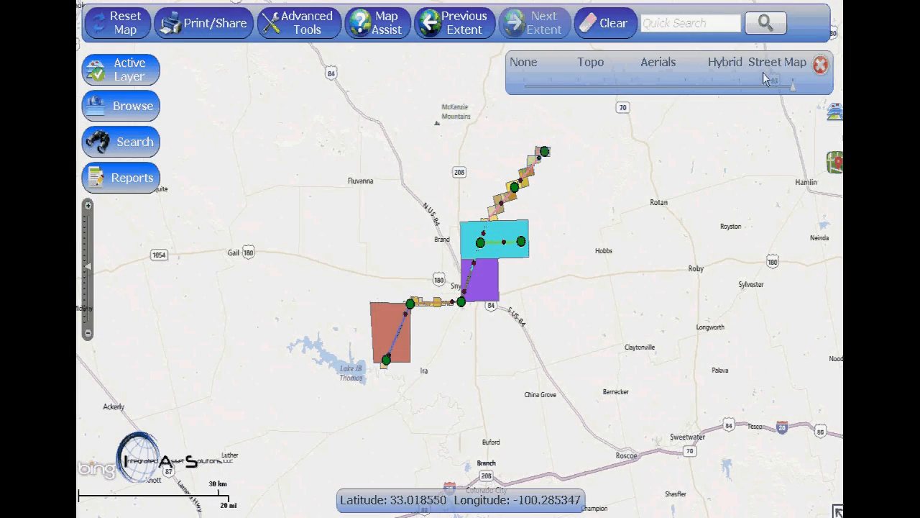
Preview the Aerials basemap, switch the map background to Topo, and close the basemap selector
click(658, 87)
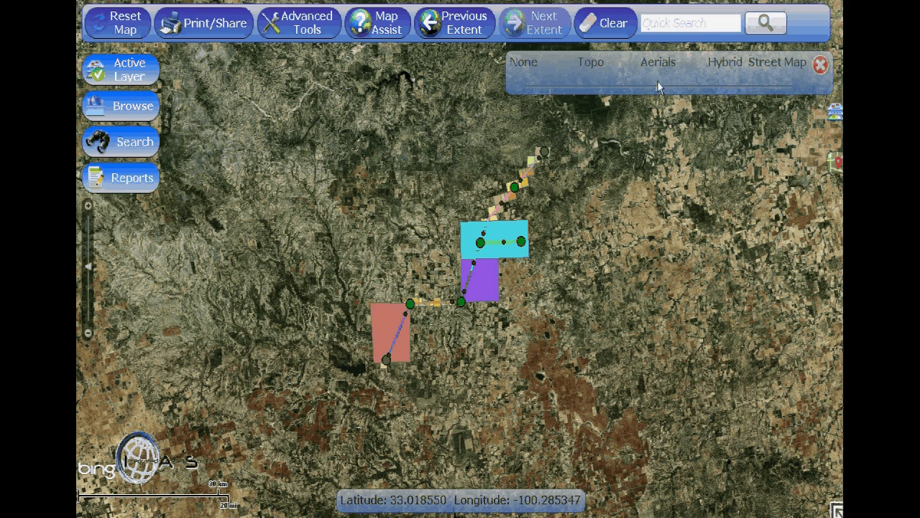
click(586, 87)
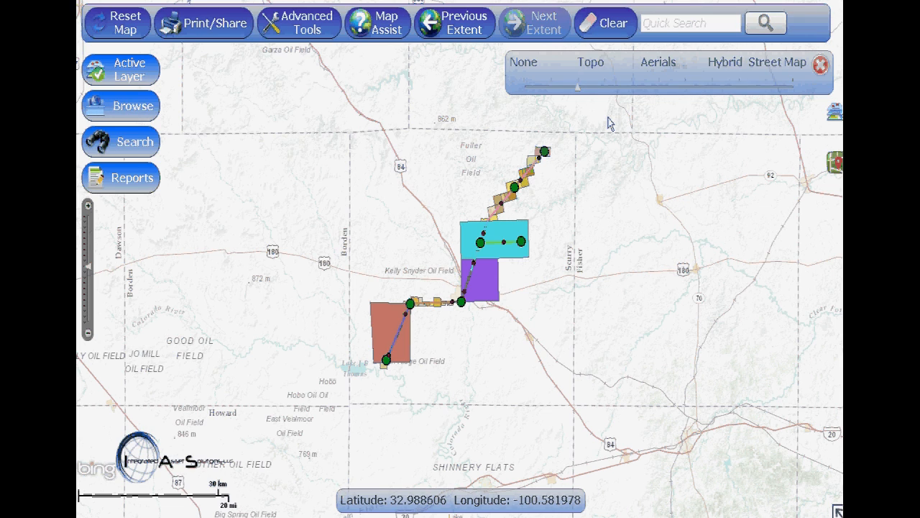
click(819, 66)
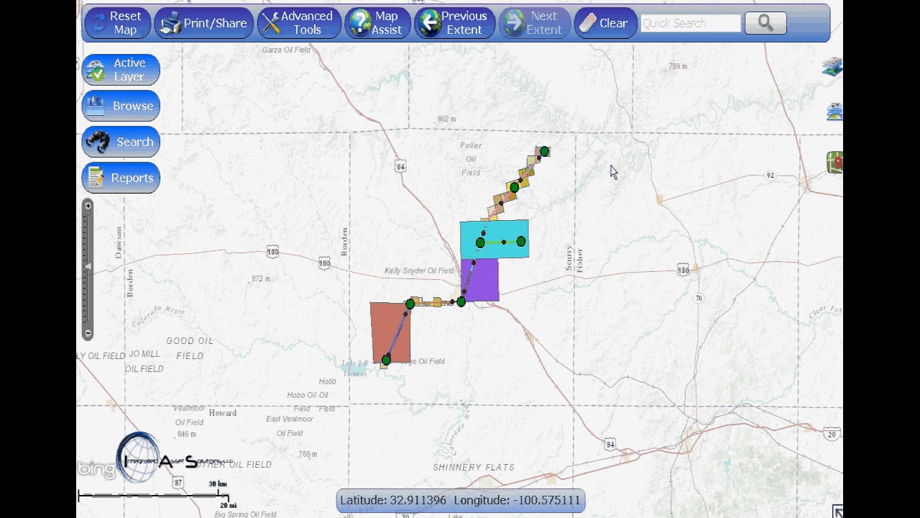
mouse_move(529, 191)
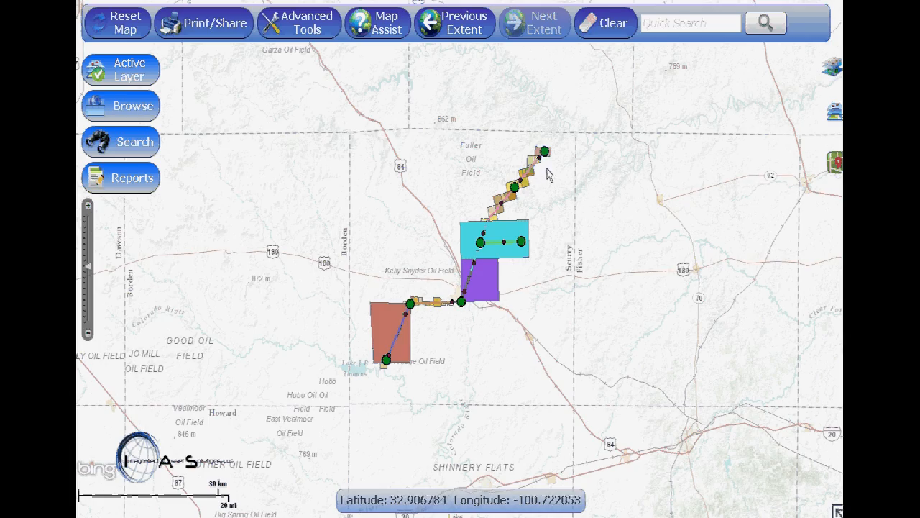
mouse_move(546, 160)
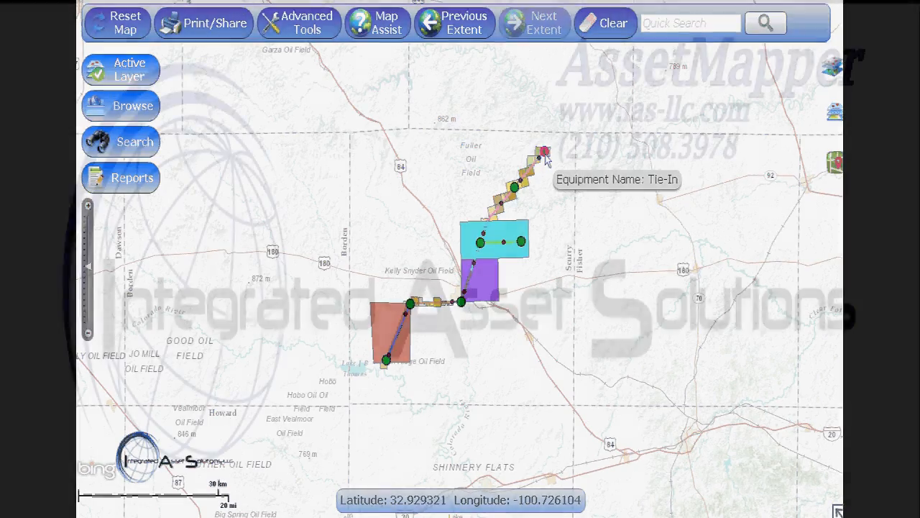